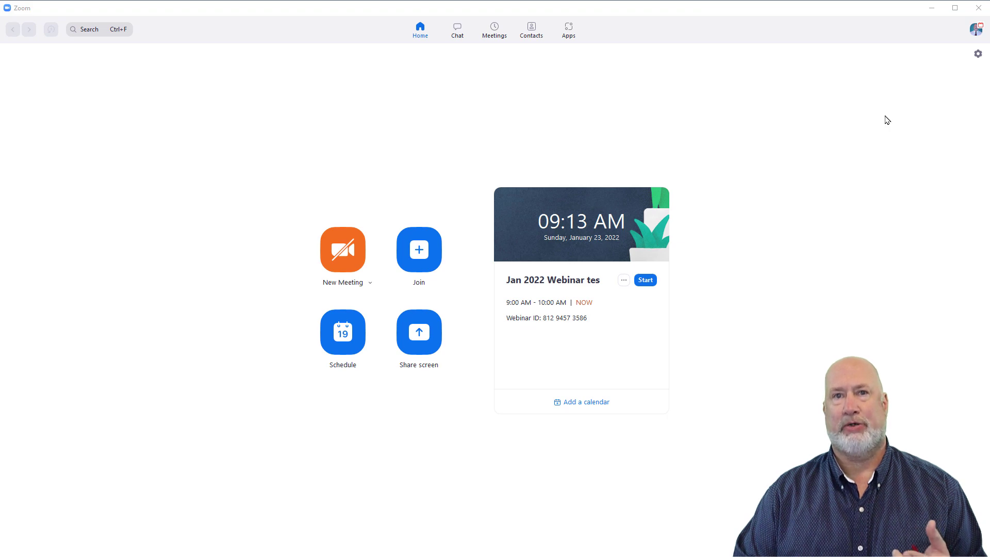
Open Zoom's Settings window on the Recording section.
click(977, 31)
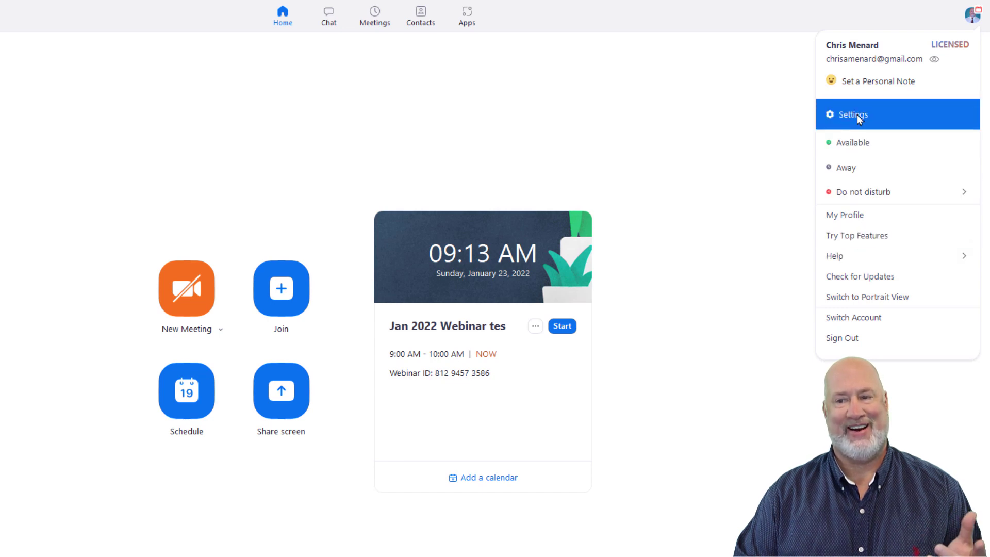
click(765, 113)
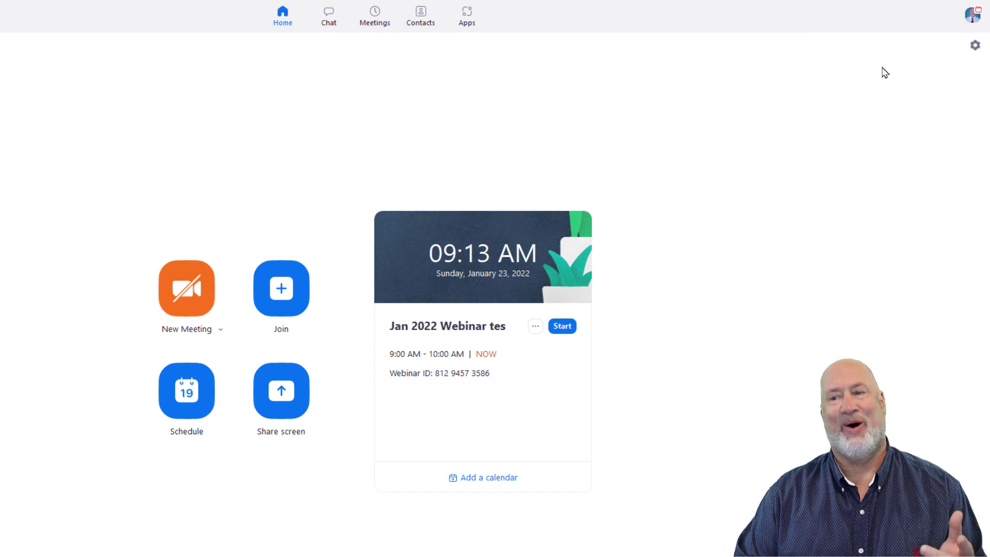
click(972, 49)
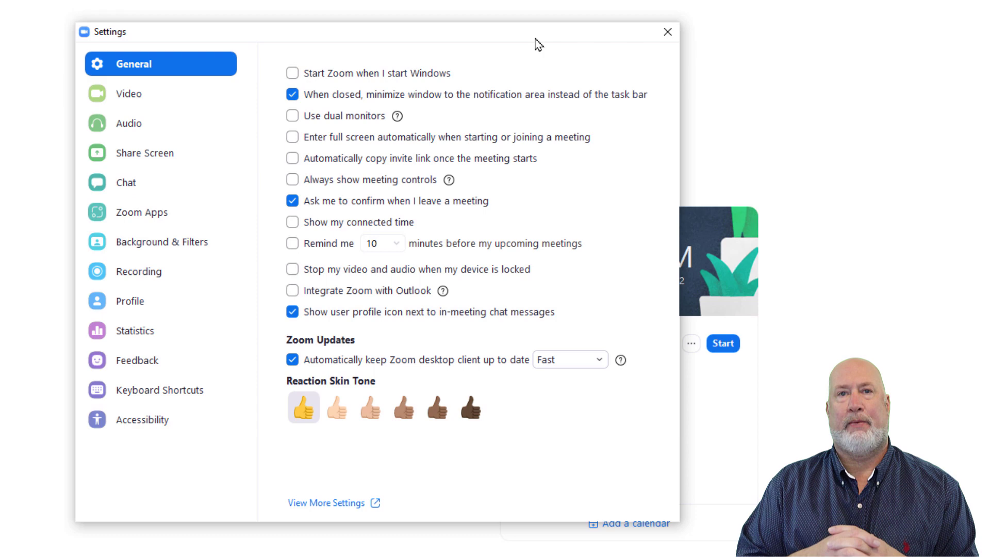
click(147, 272)
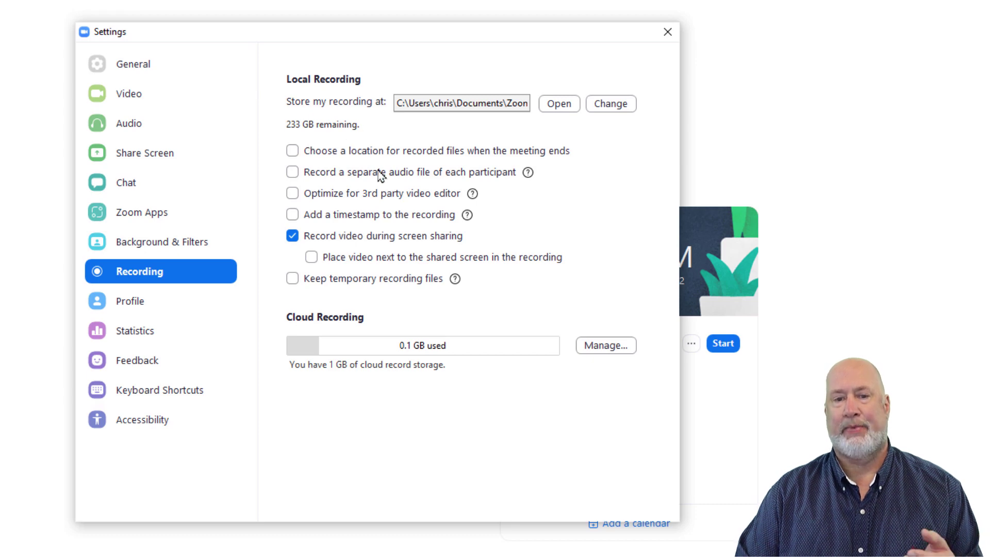
Enable 'Record a separate audio file of each participant' and close Settings.
click(292, 172)
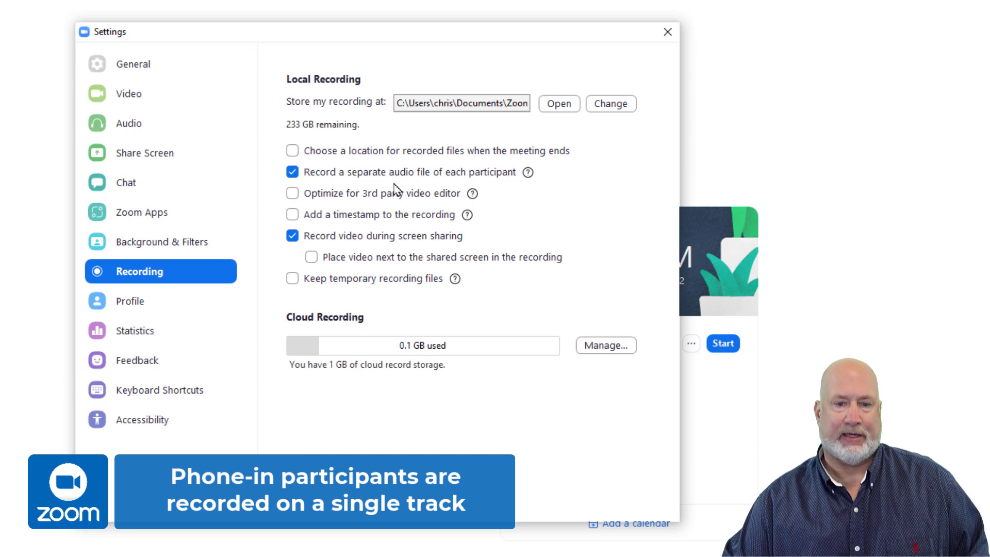
click(607, 77)
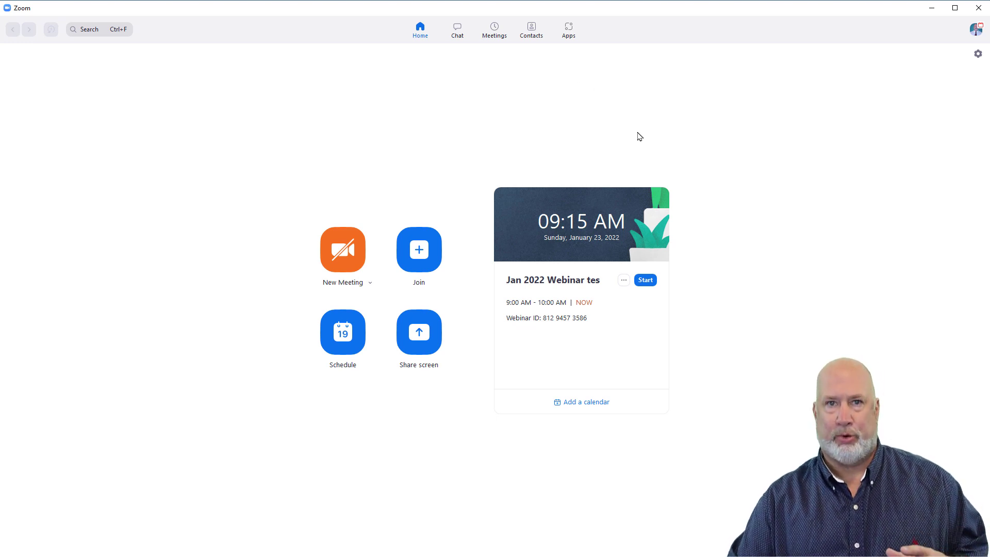
Minimize Zoom and browse to the 2022-01-23 meeting's Audio Record folder.
click(931, 9)
click(250, 137)
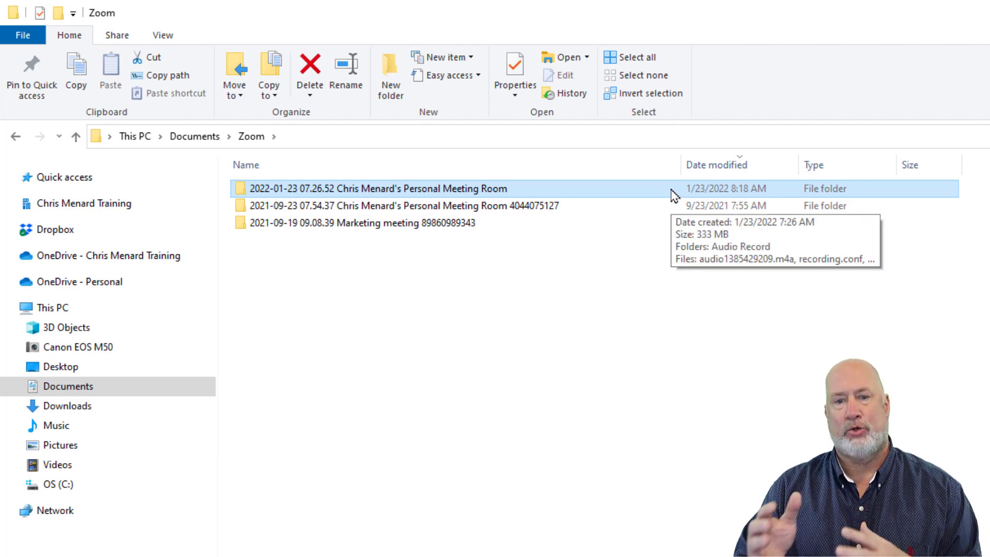
double_click(510, 191)
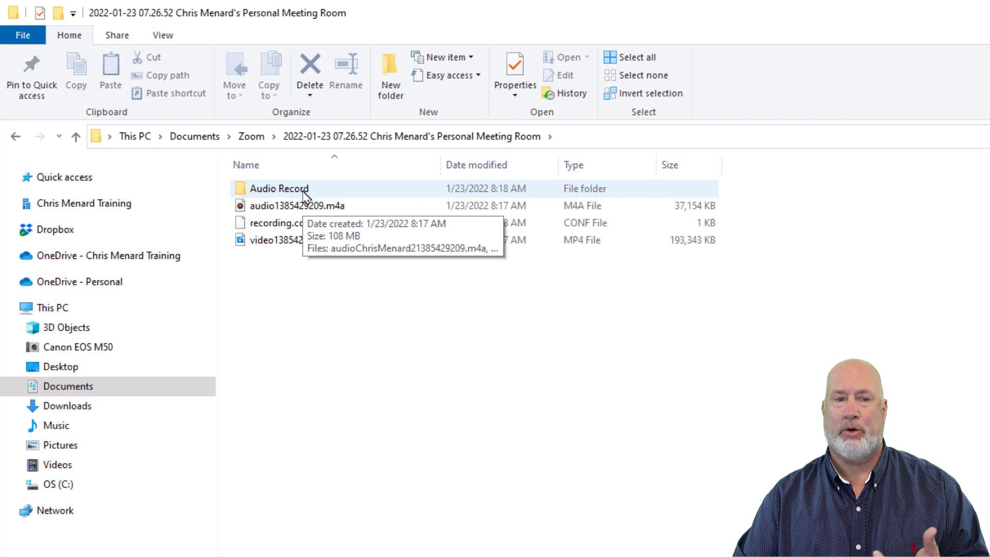
double_click(306, 190)
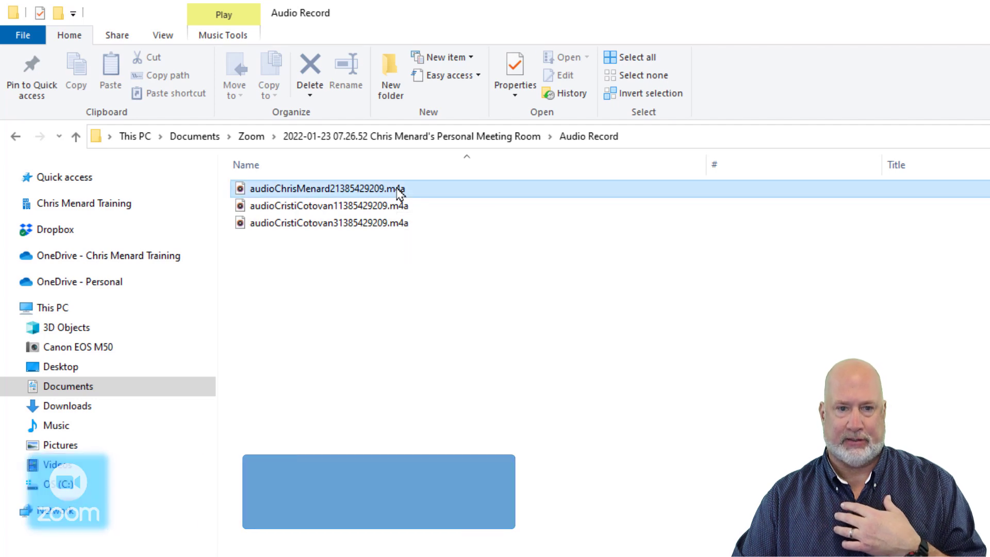
Open the first participant's m4a file in VLC and play it from 04:30.
right_click(399, 191)
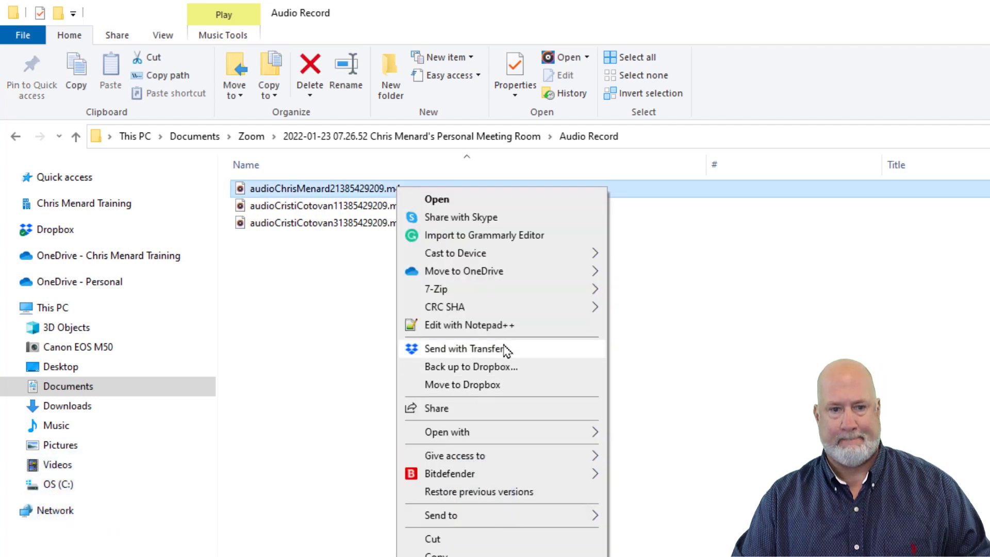
mouse_move(363, 351)
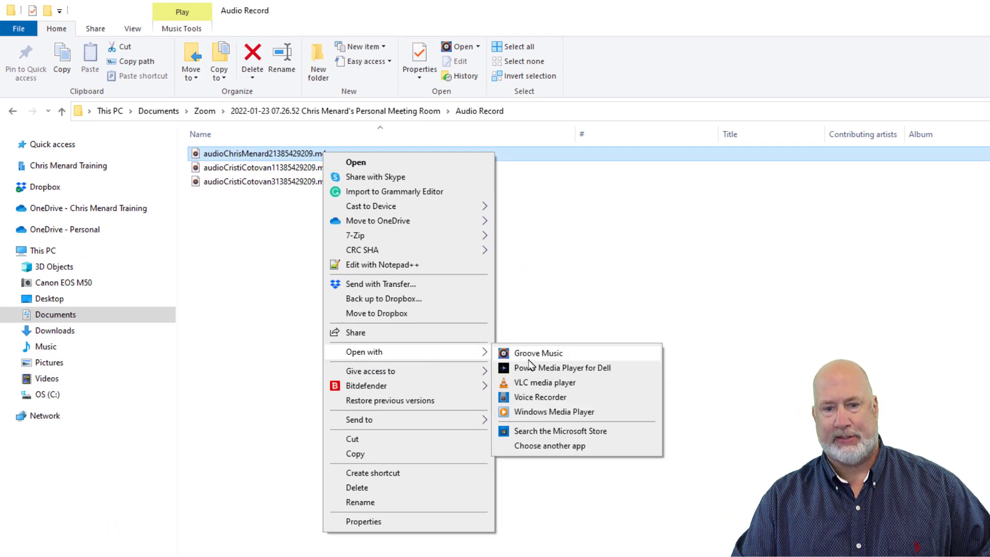
click(567, 384)
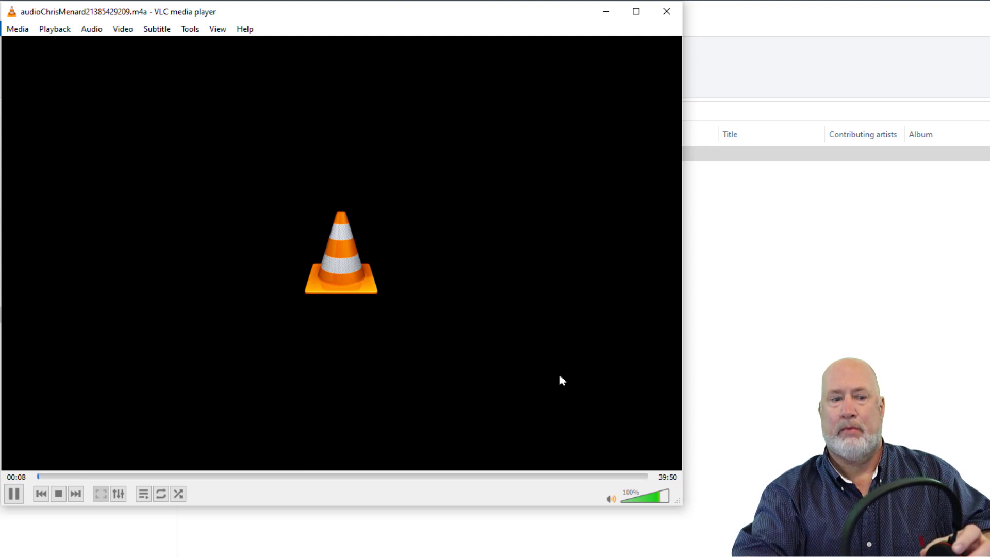
click(15, 493)
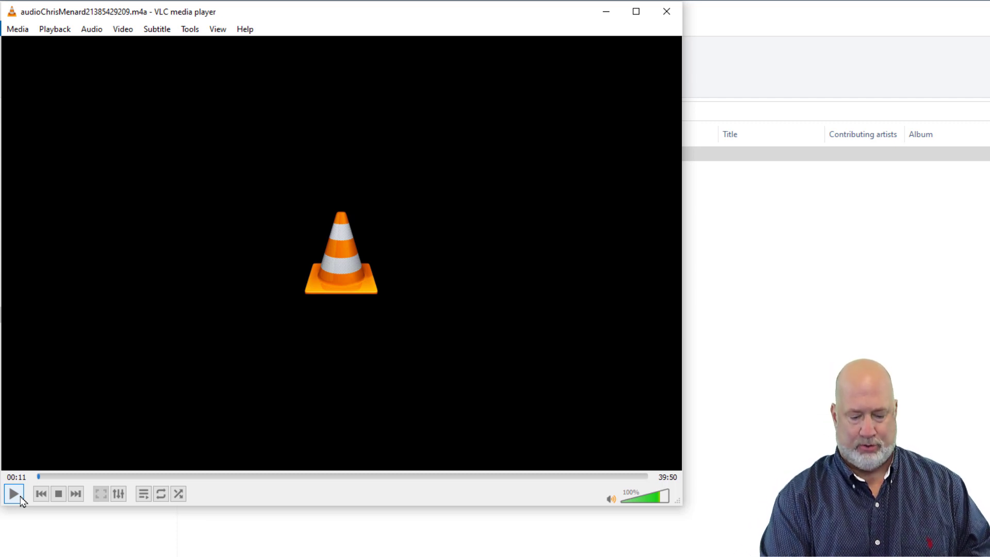
key(ctrl+t)
text(00H:)
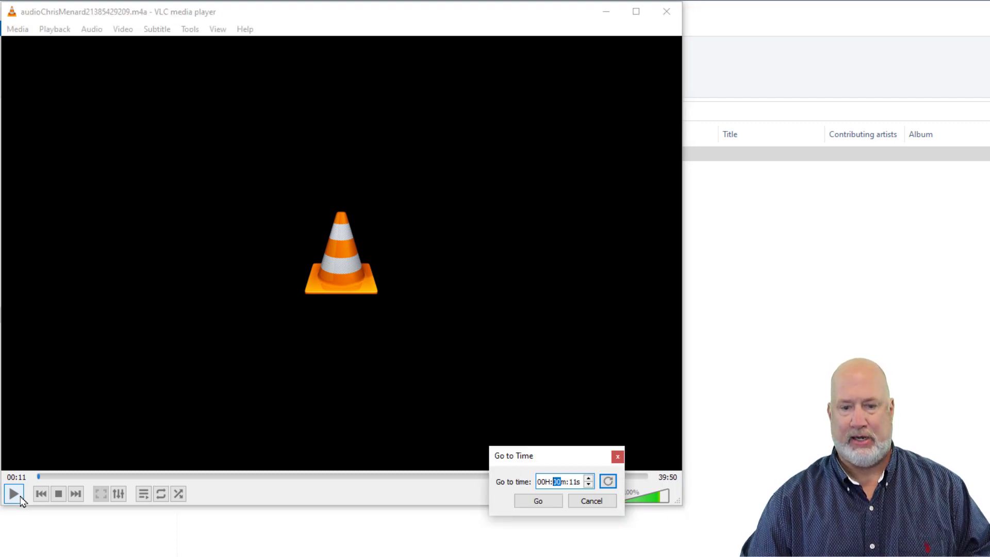
text(04m:30)
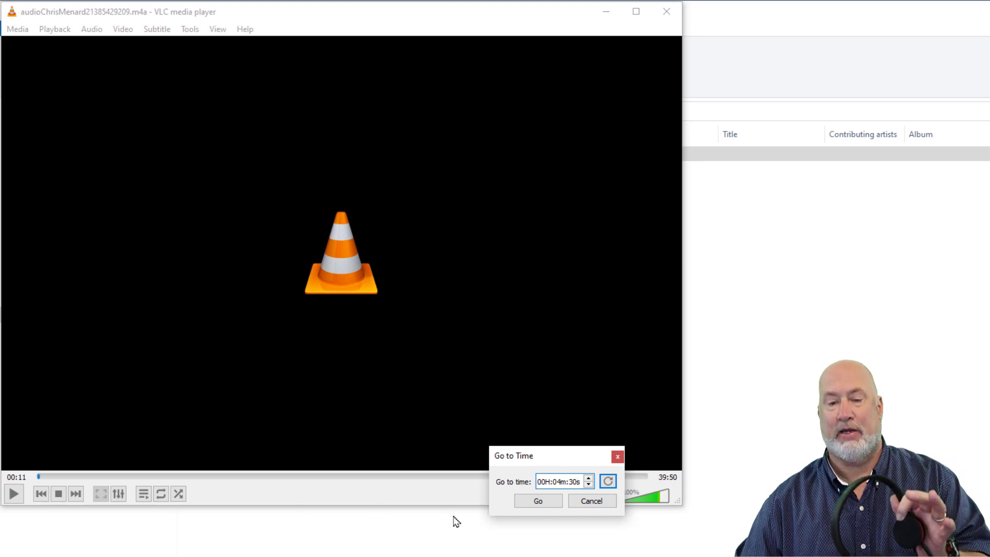
click(539, 501)
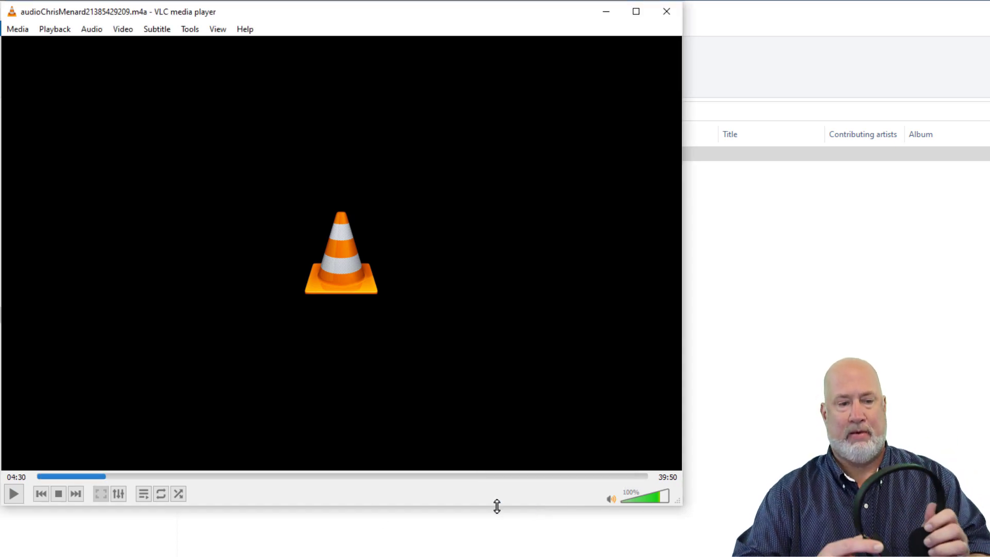
click(14, 494)
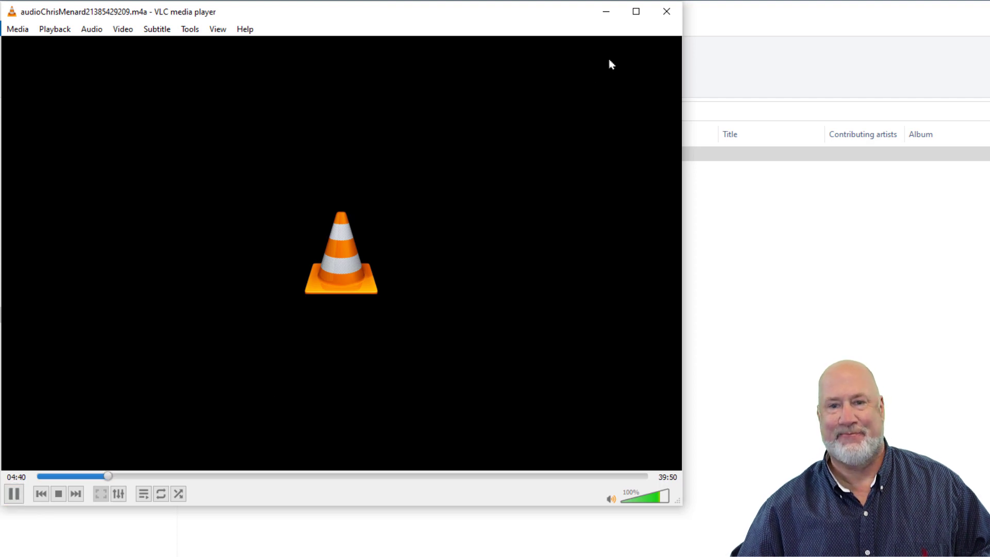
Close VLC, then play the second participant's m4a file in VLC from 04:30.
click(667, 10)
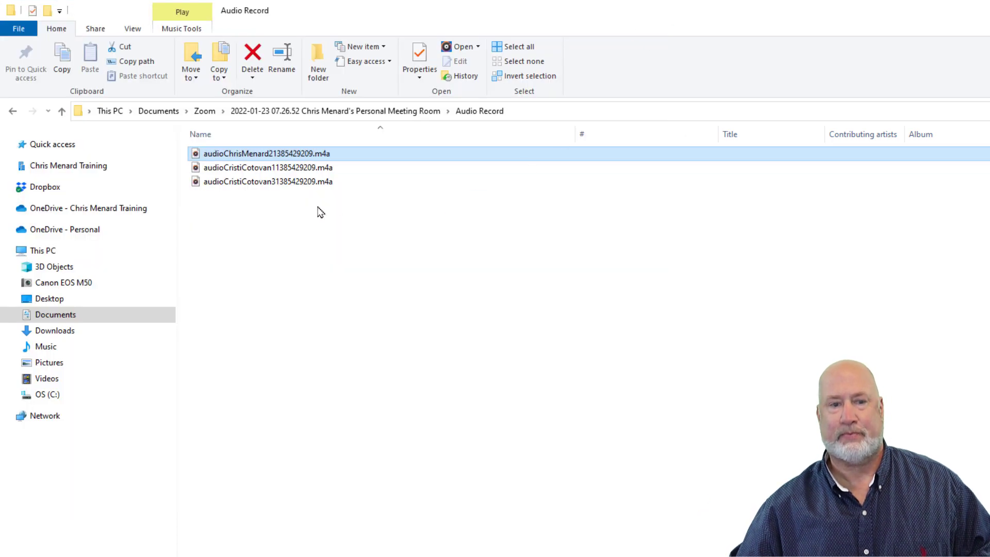
right_click(300, 172)
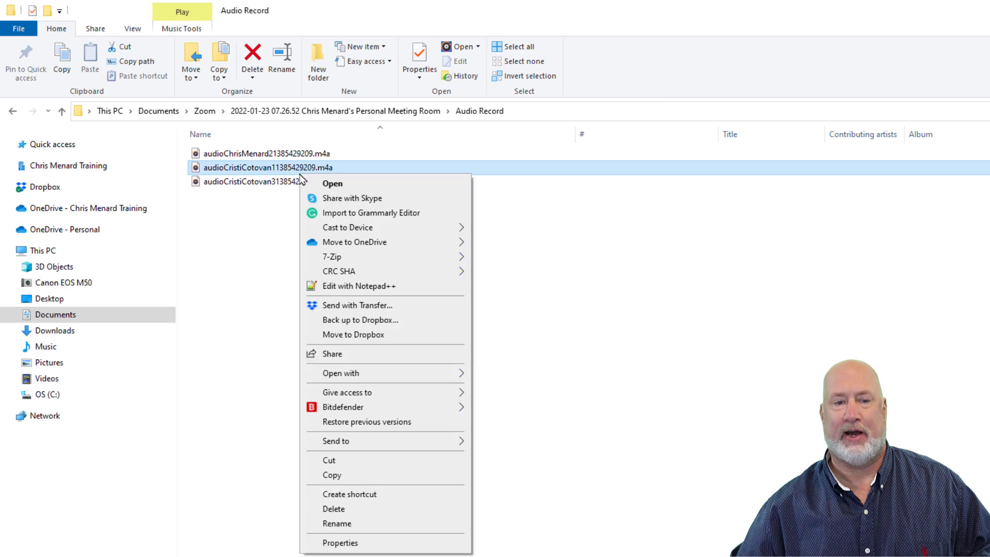
mouse_move(340, 373)
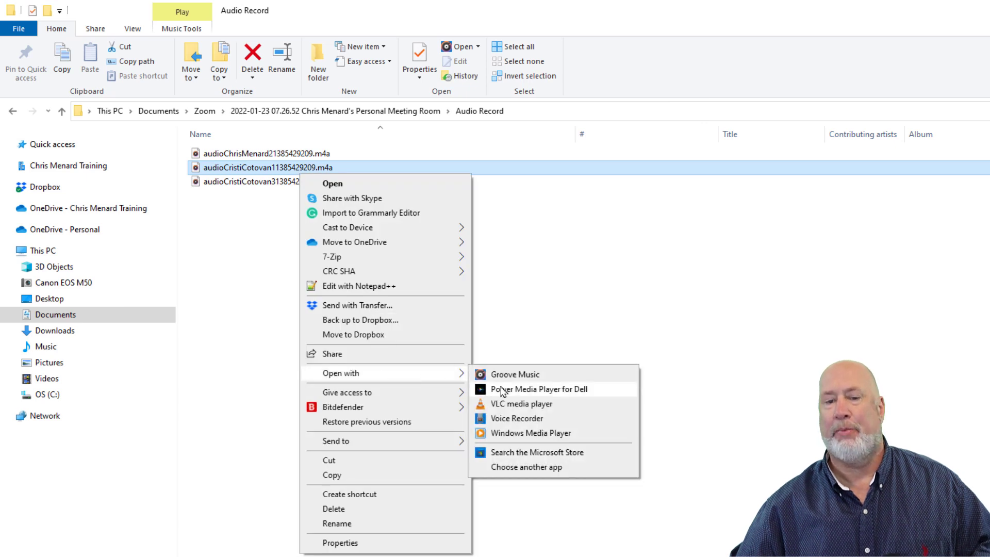
click(523, 406)
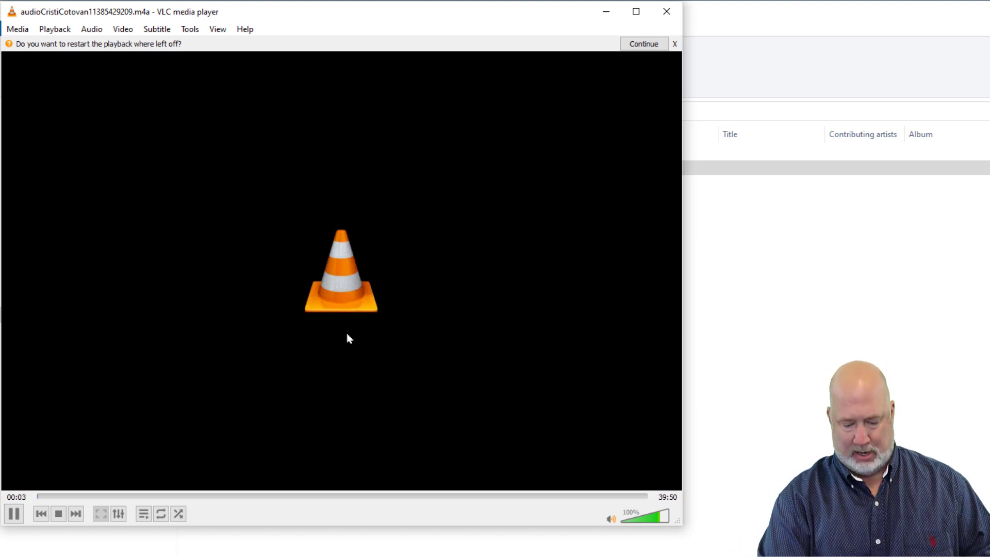
key(ctrl+t)
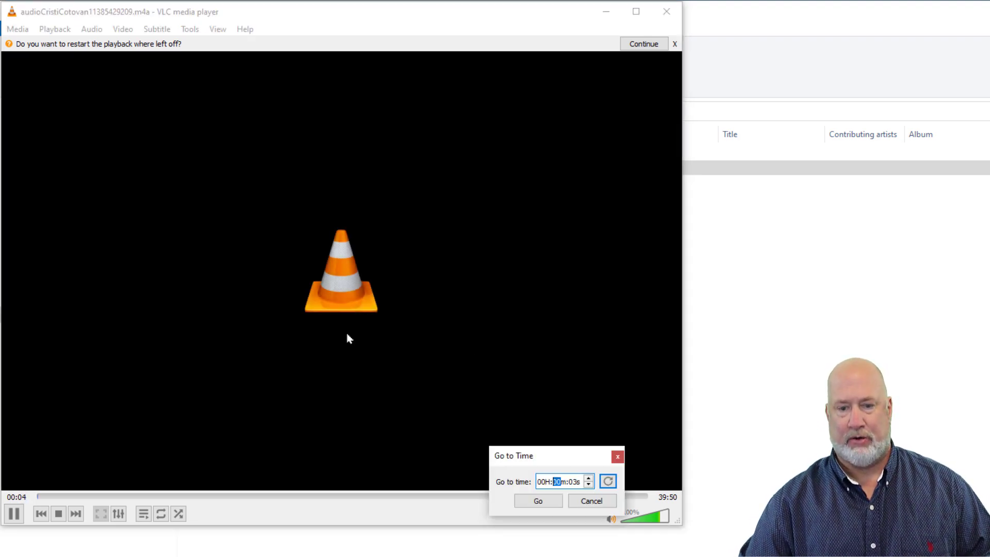
text(430)
key(Return)
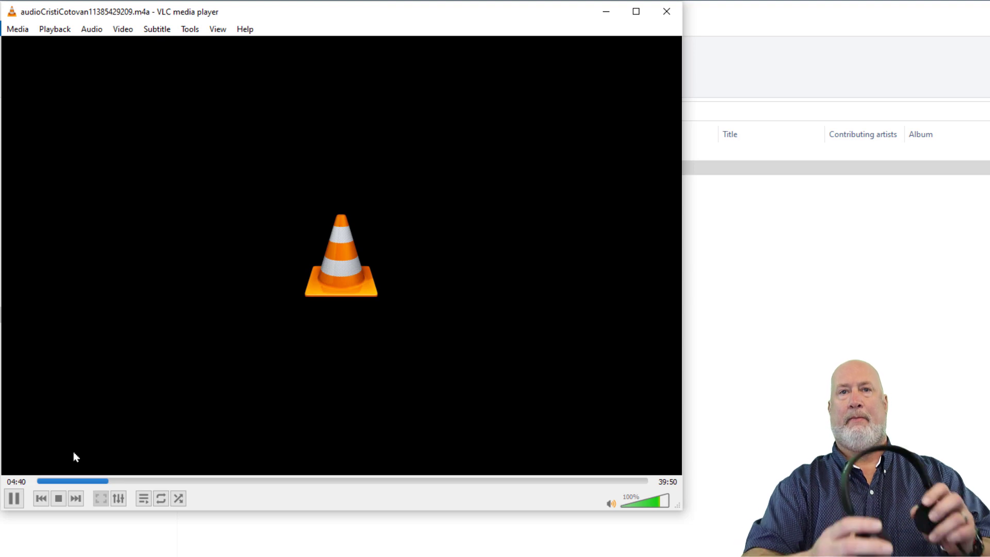
key(ctrl+q)
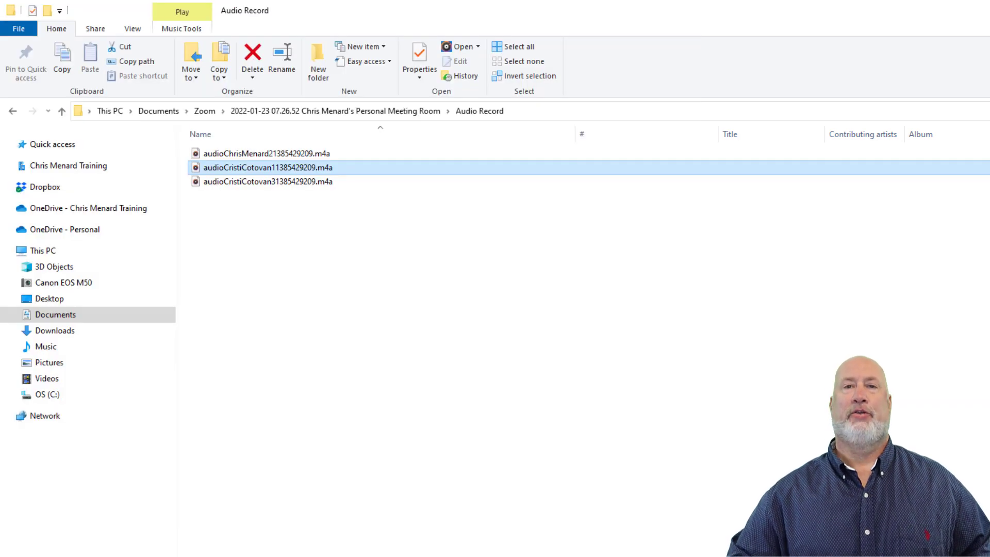